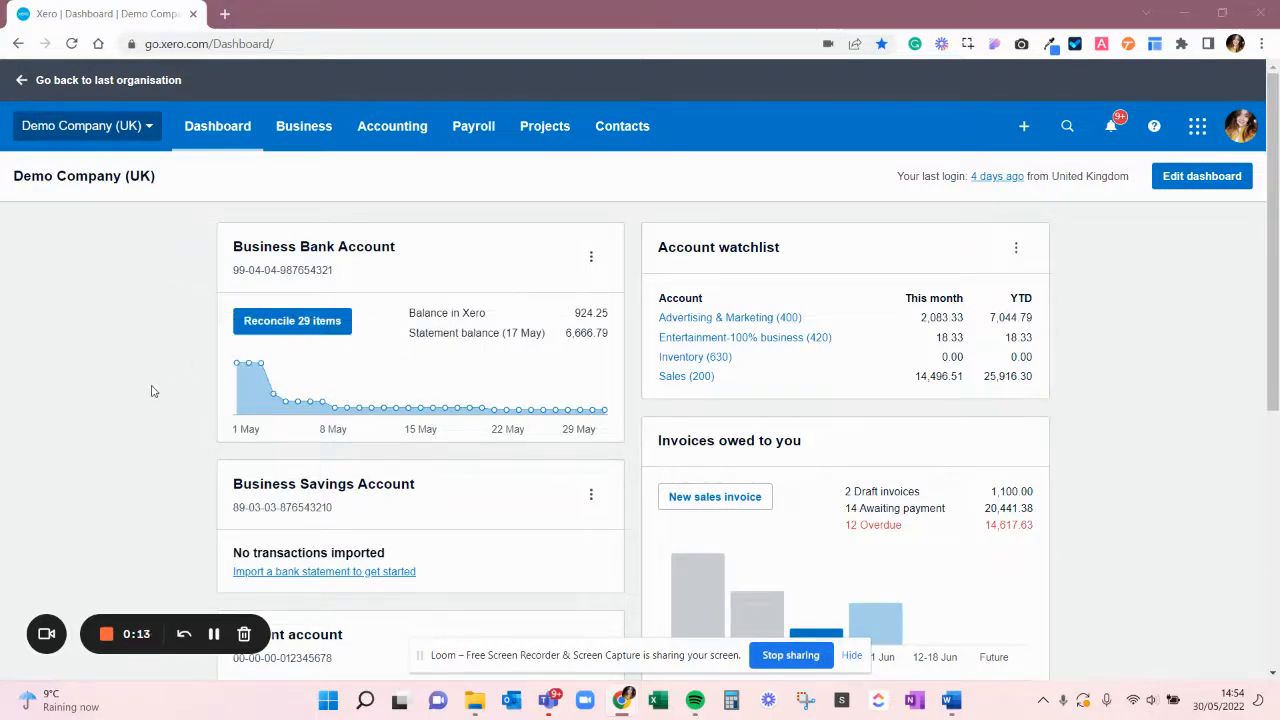
# Open the bank reconciliation for the Business Bank Account and go through its first statement lines
pyautogui.click(277, 330)
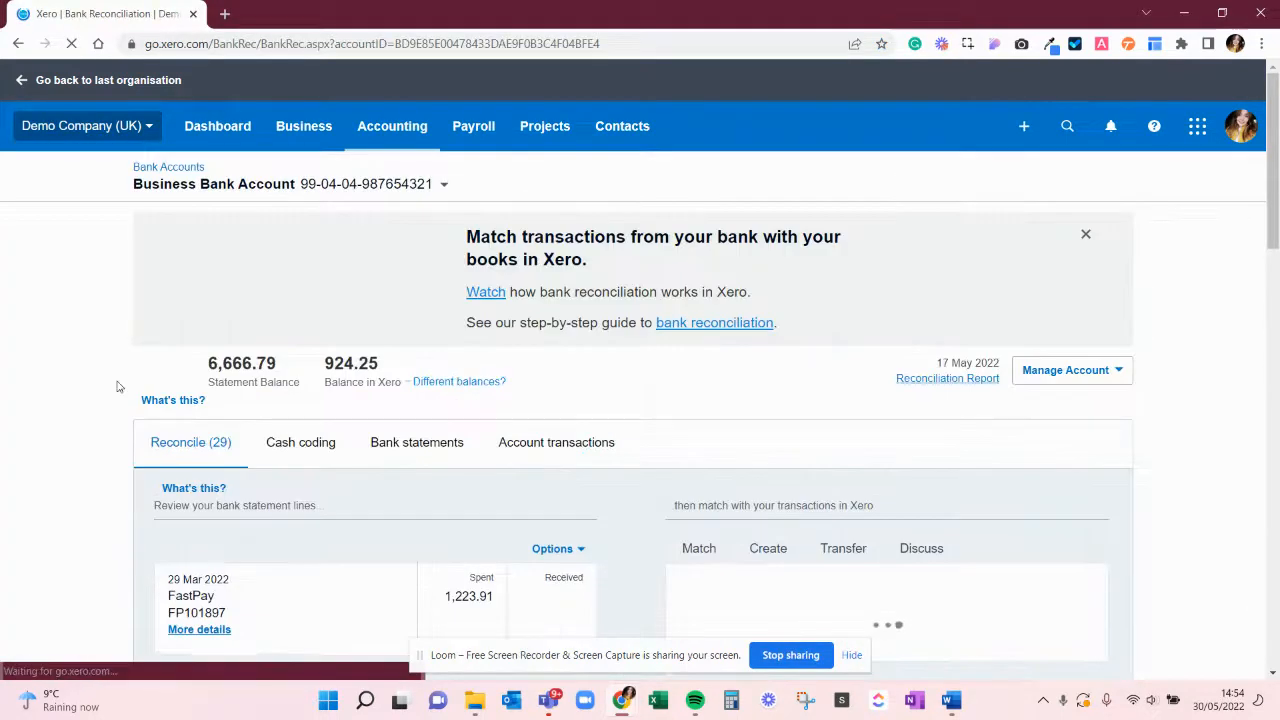
pyautogui.scroll(-2, 117, 386)
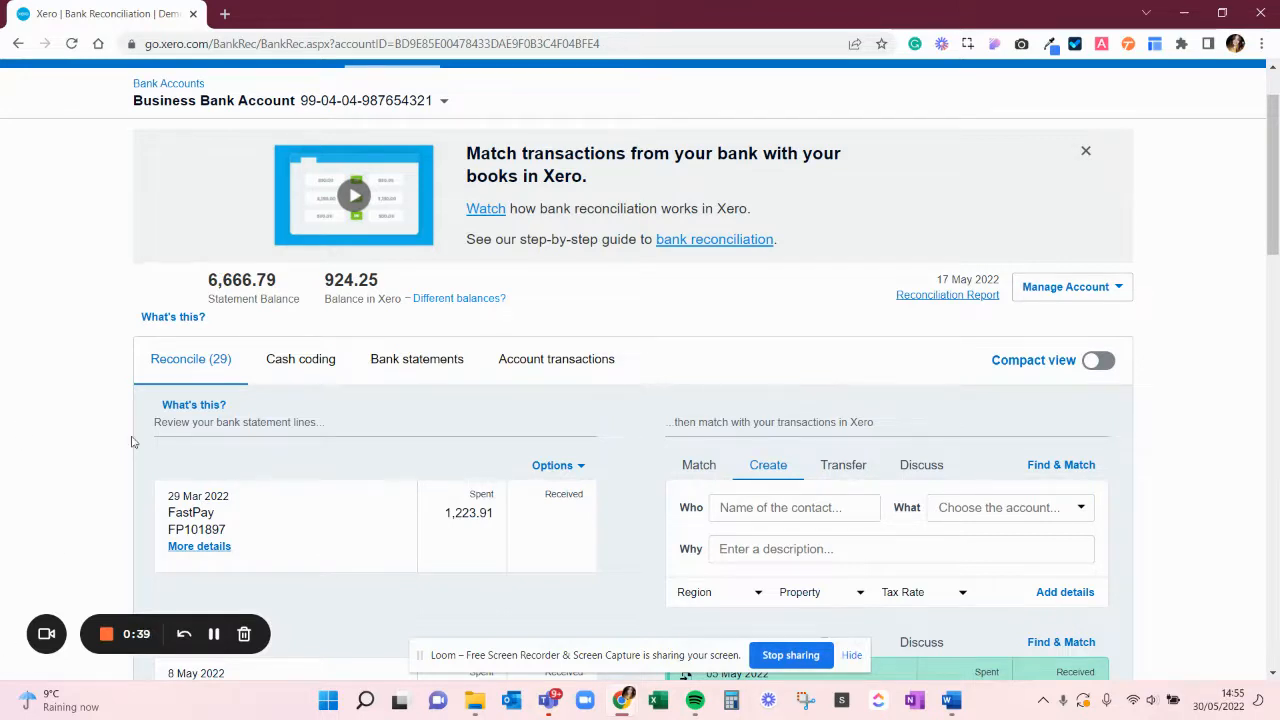
pyautogui.scroll(-2, 135, 443)
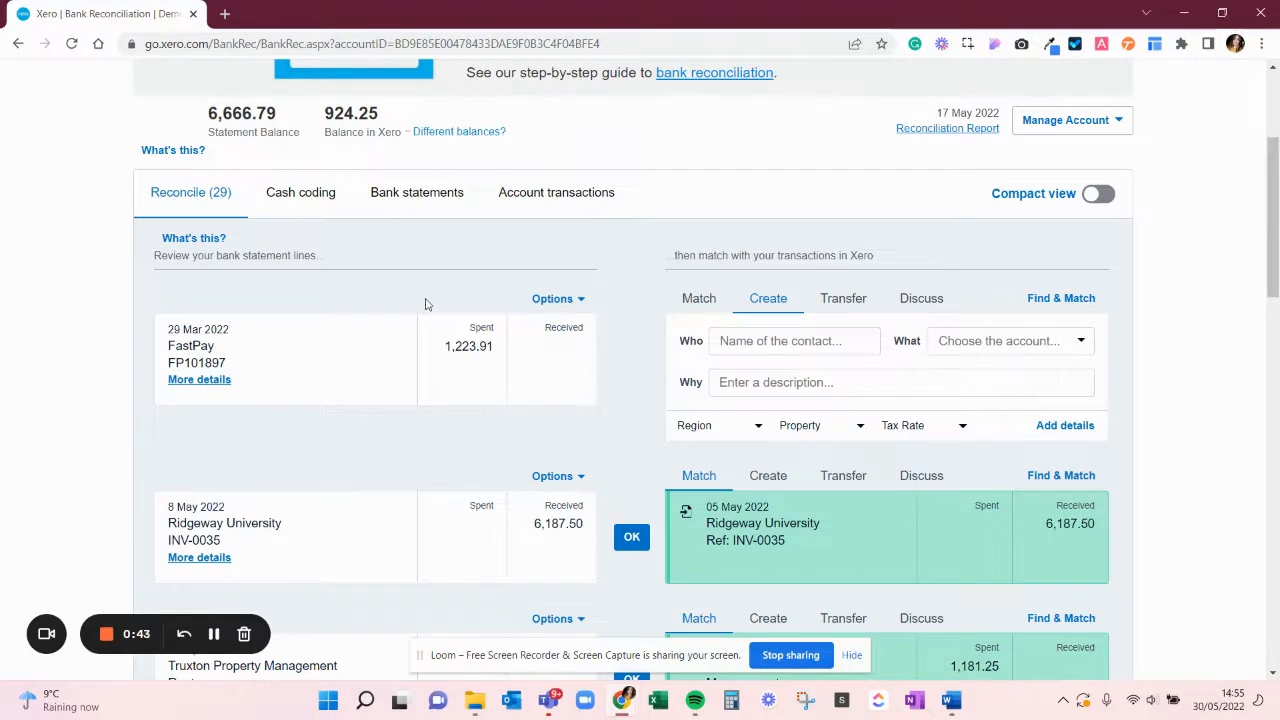
pyautogui.scroll(-1, 405, 341)
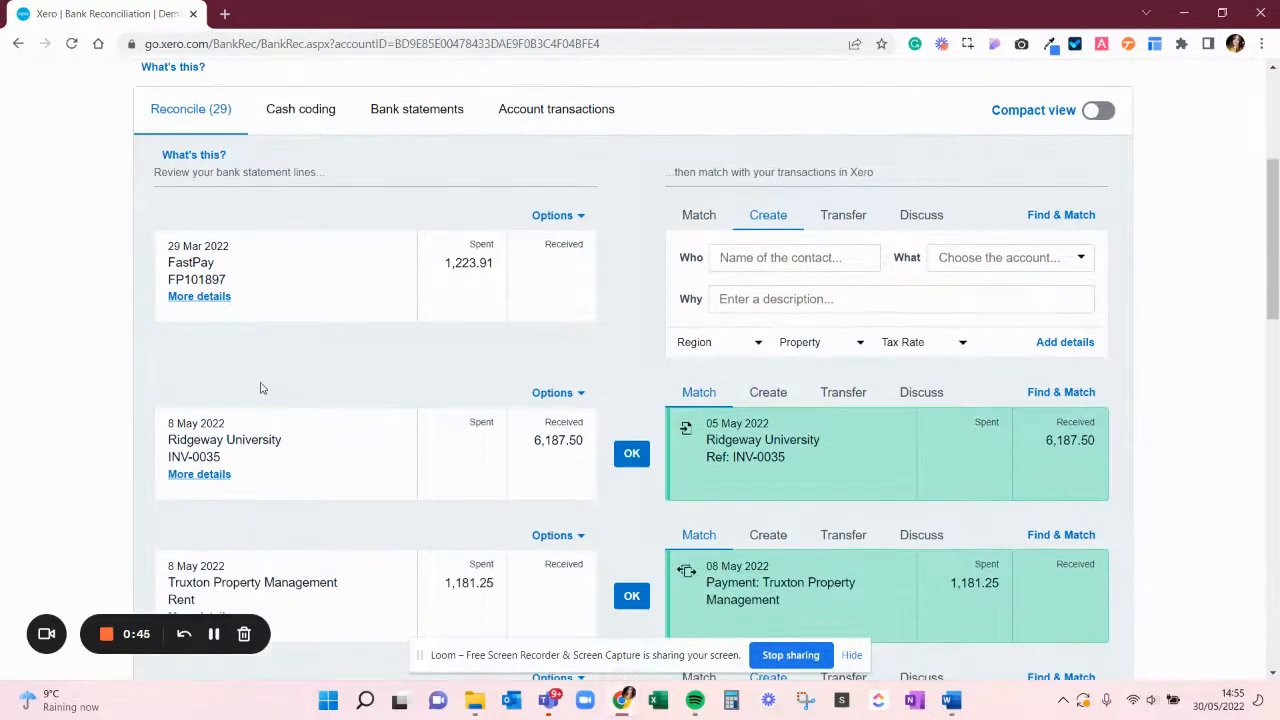
pyautogui.scroll(-1, 457, 460)
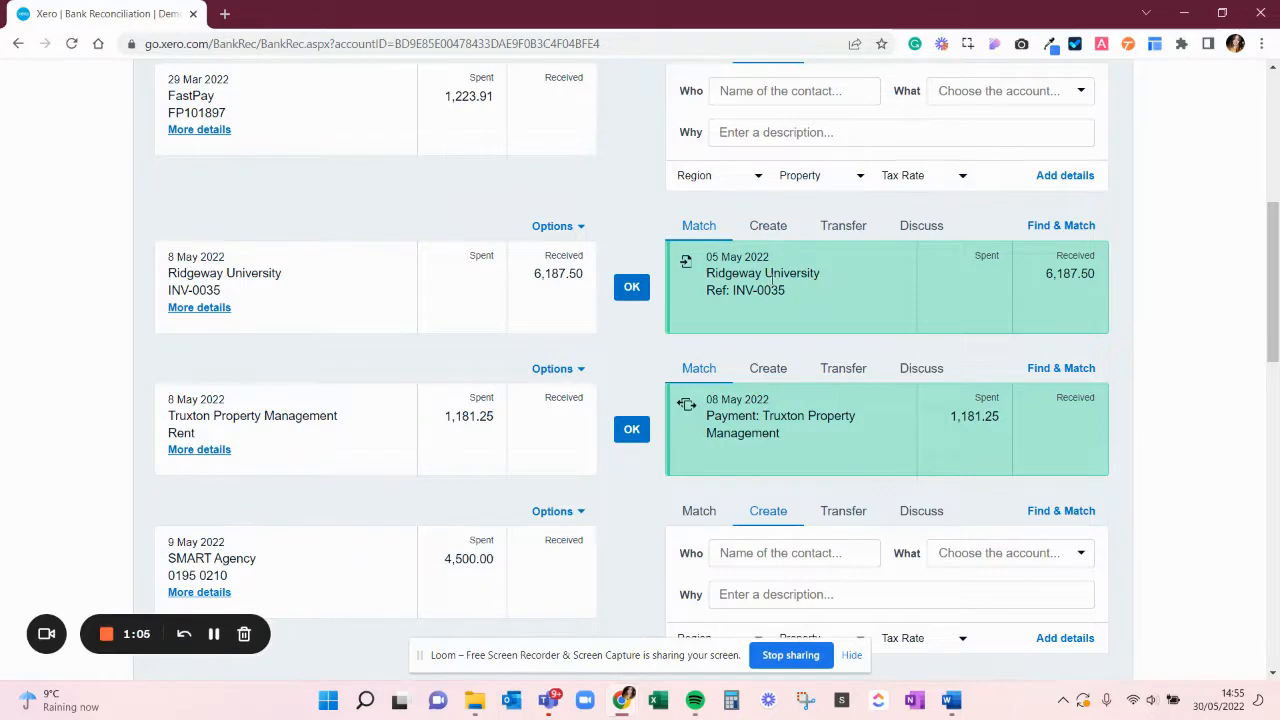
# View the statement details of the Ridgeway University receipt and reconcile it with its suggested INV-0035 match
pyautogui.scroll(2, 772, 281)
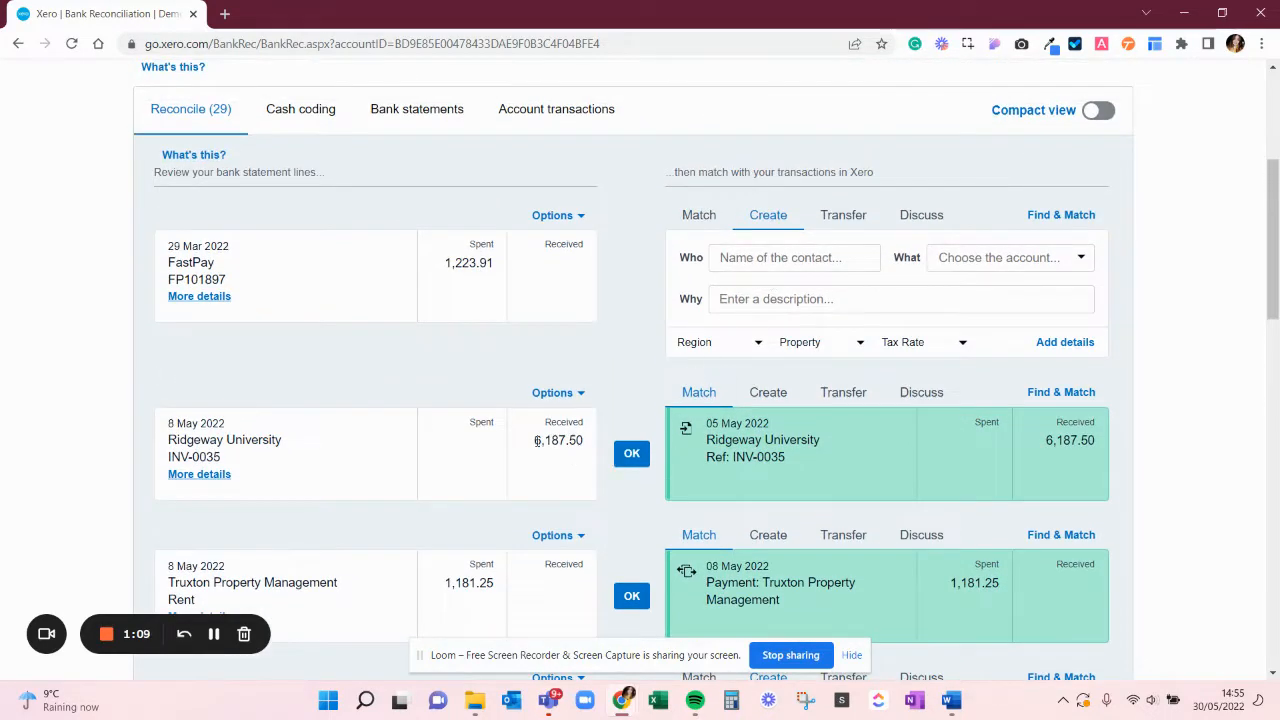
pyautogui.doubleClick(544, 441)
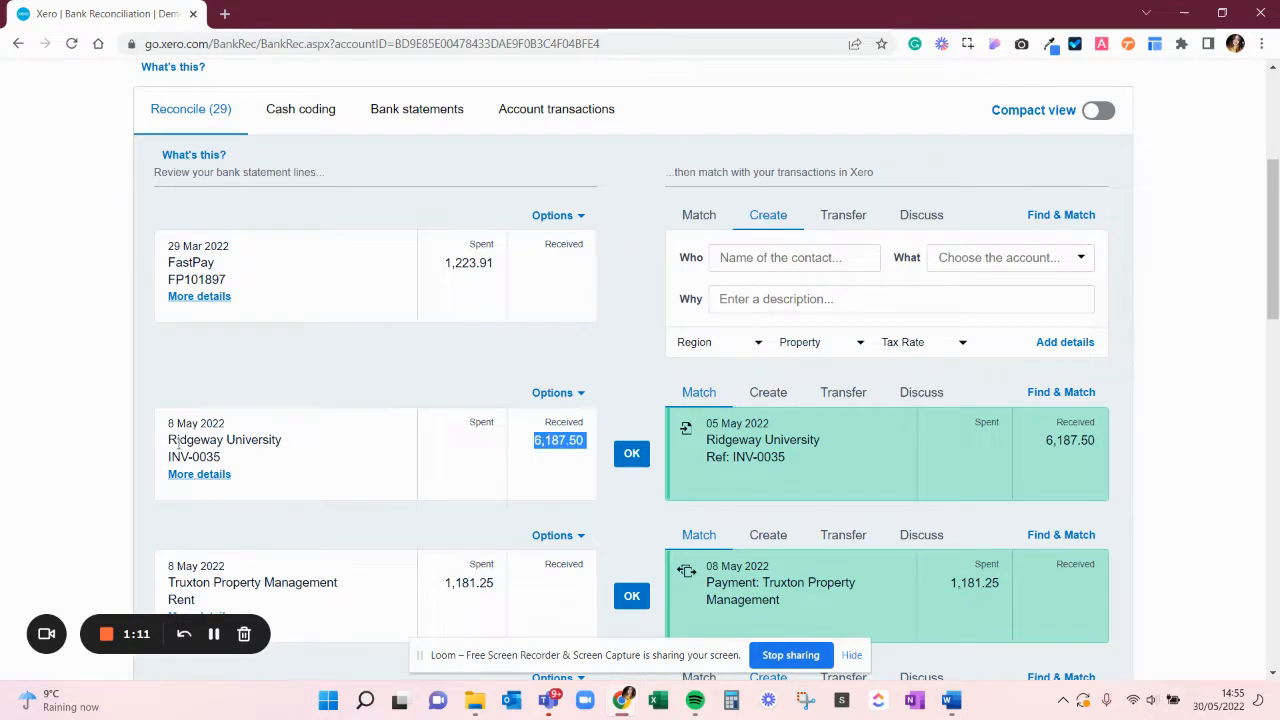
pyautogui.click(199, 474)
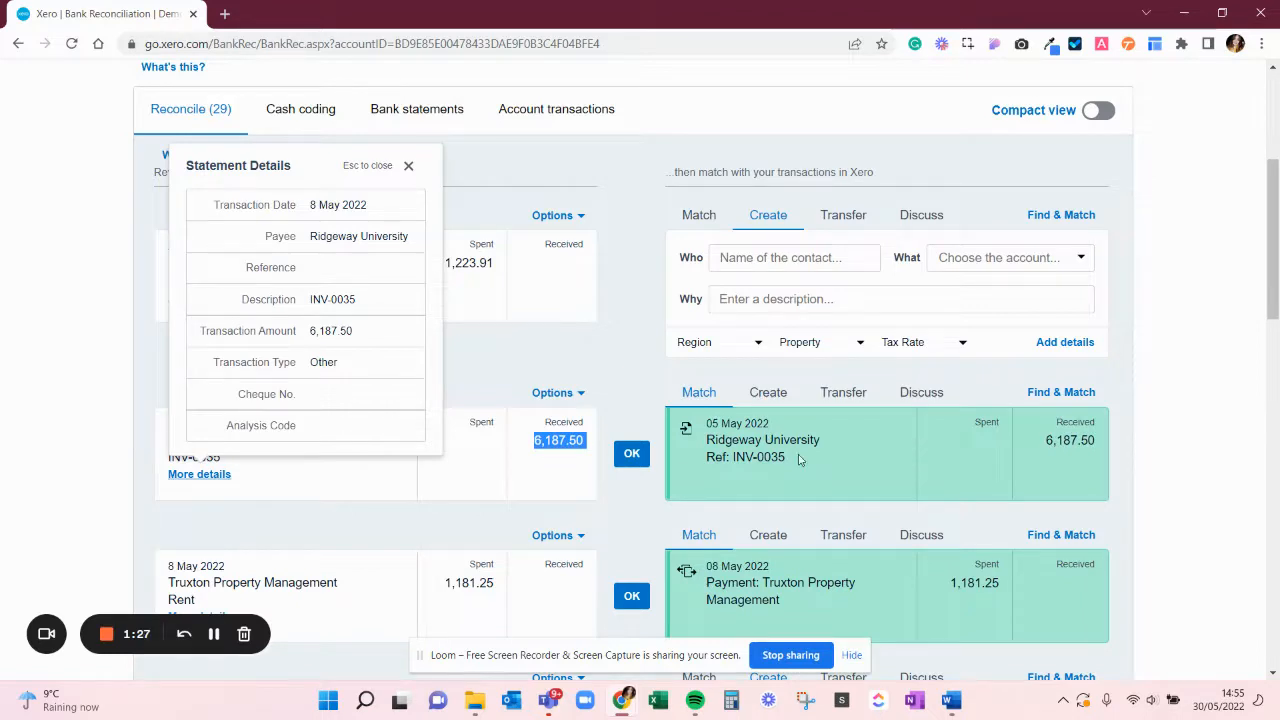
pyautogui.click(634, 455)
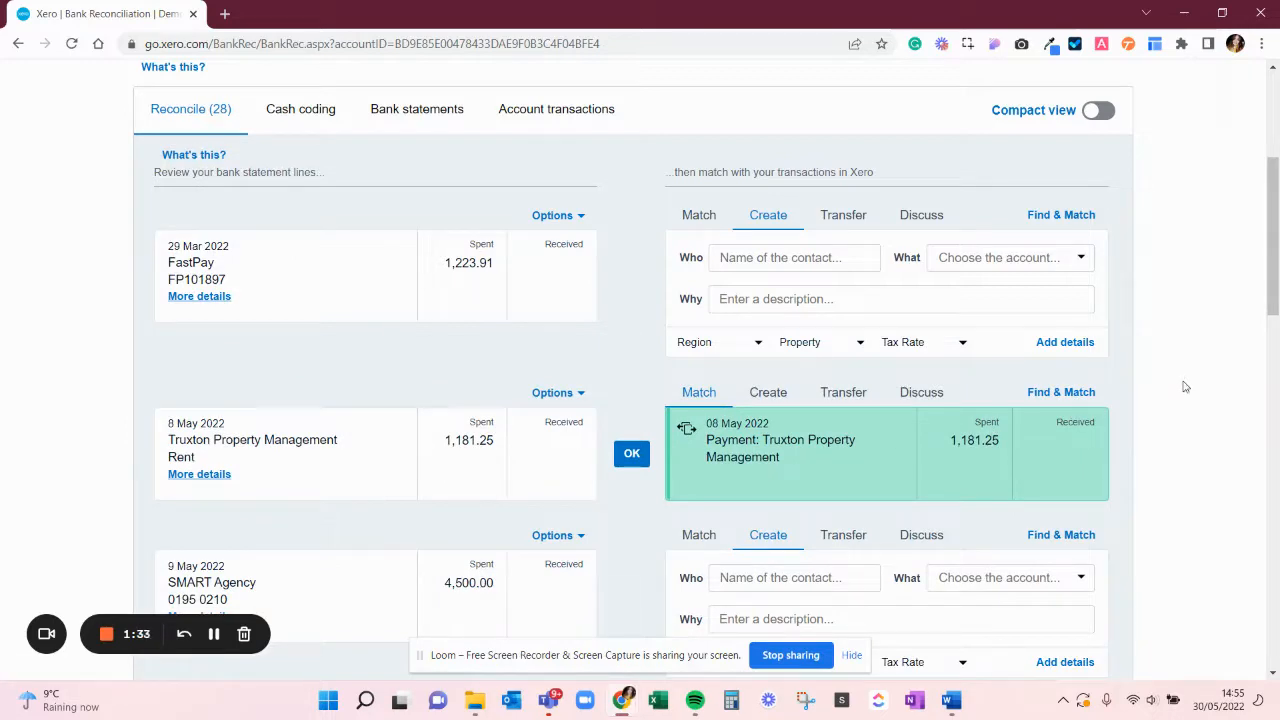
# Code the FastPay statement line to new contact Starling, account 404 - Bank Fees, with description "Bank fee"
pyautogui.scroll(-1, 1185, 387)
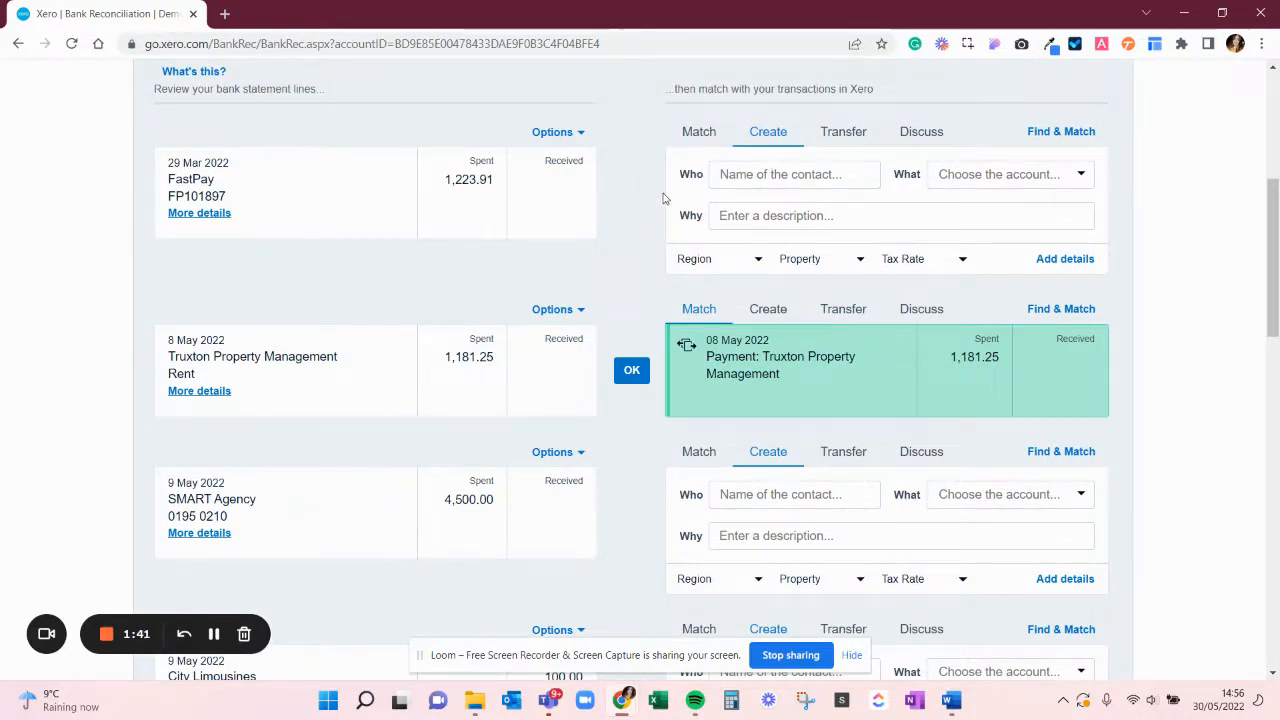
pyautogui.click(803, 176)
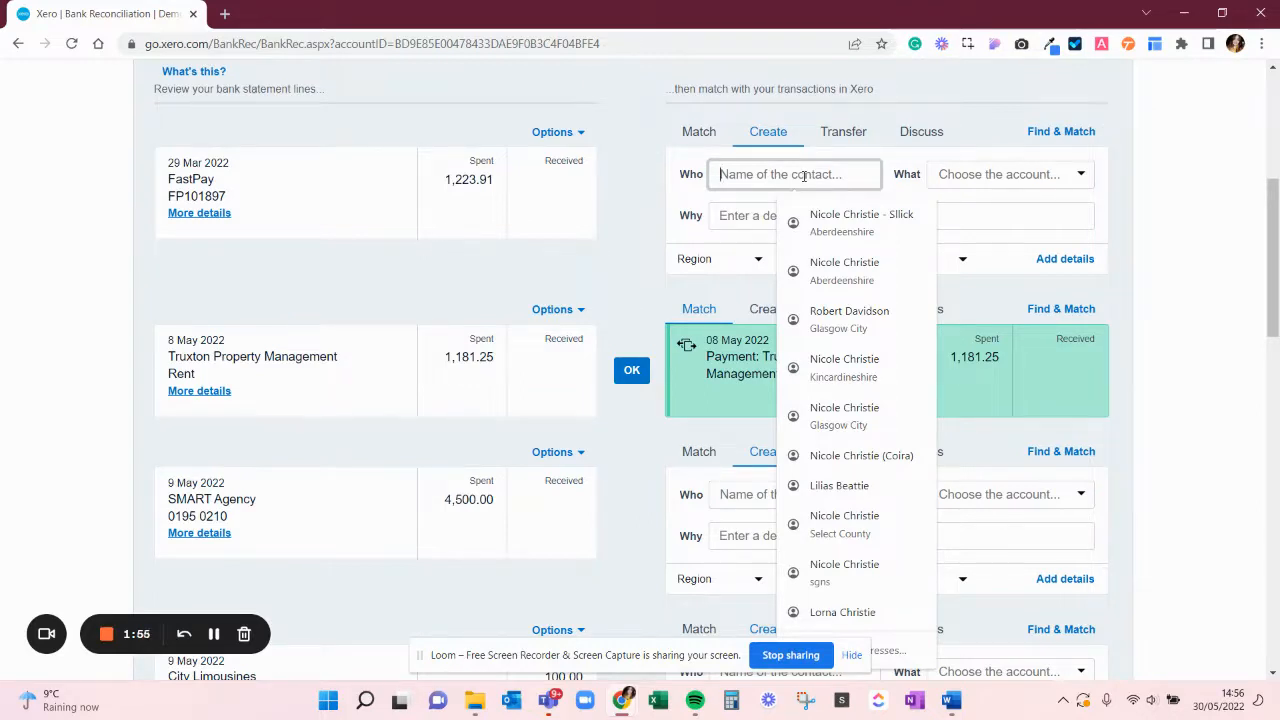
pyautogui.write('Starling')
pyautogui.press('Tab')
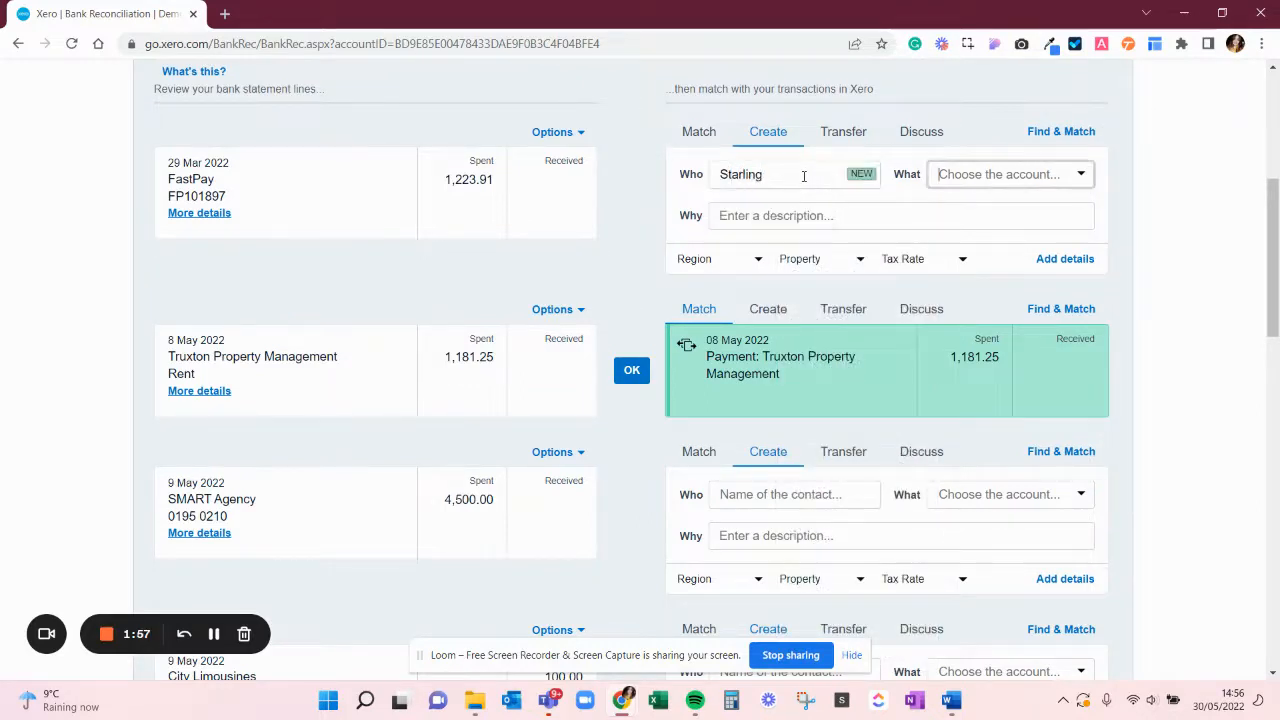
pyautogui.write('Bank')
pyautogui.press('Return')
pyautogui.press('Tab')
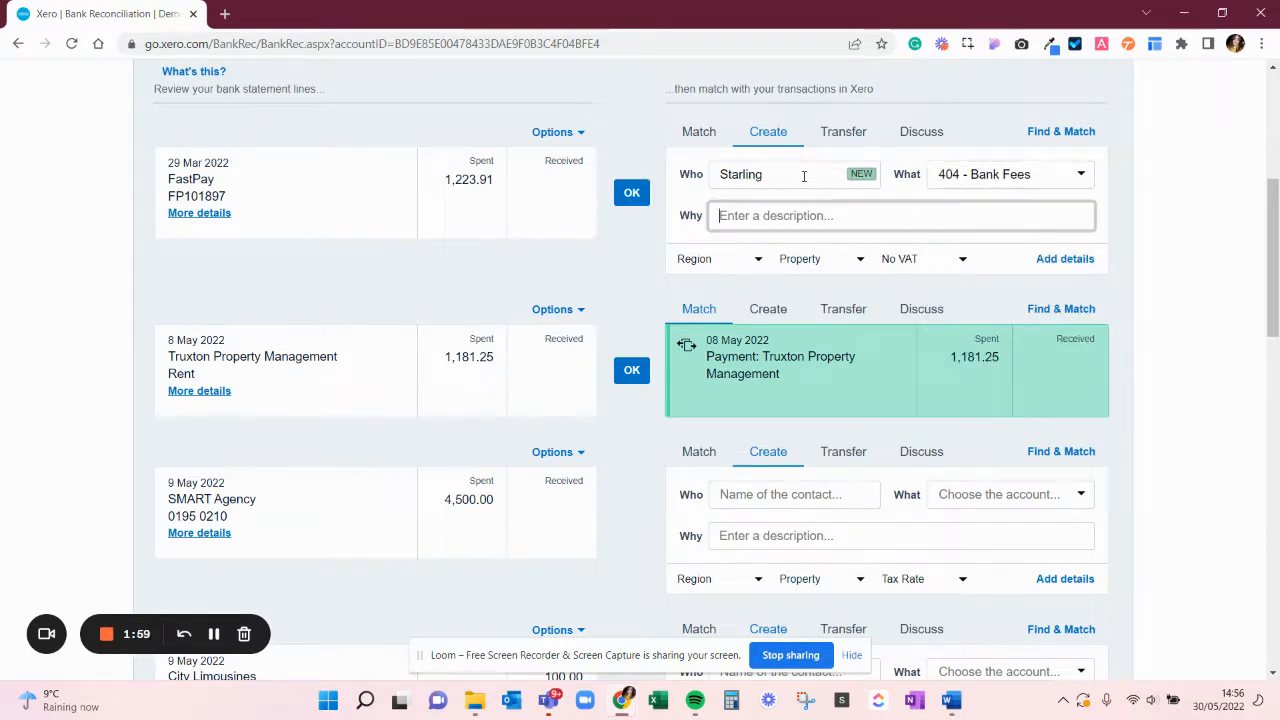
pyautogui.write('Bank fee')
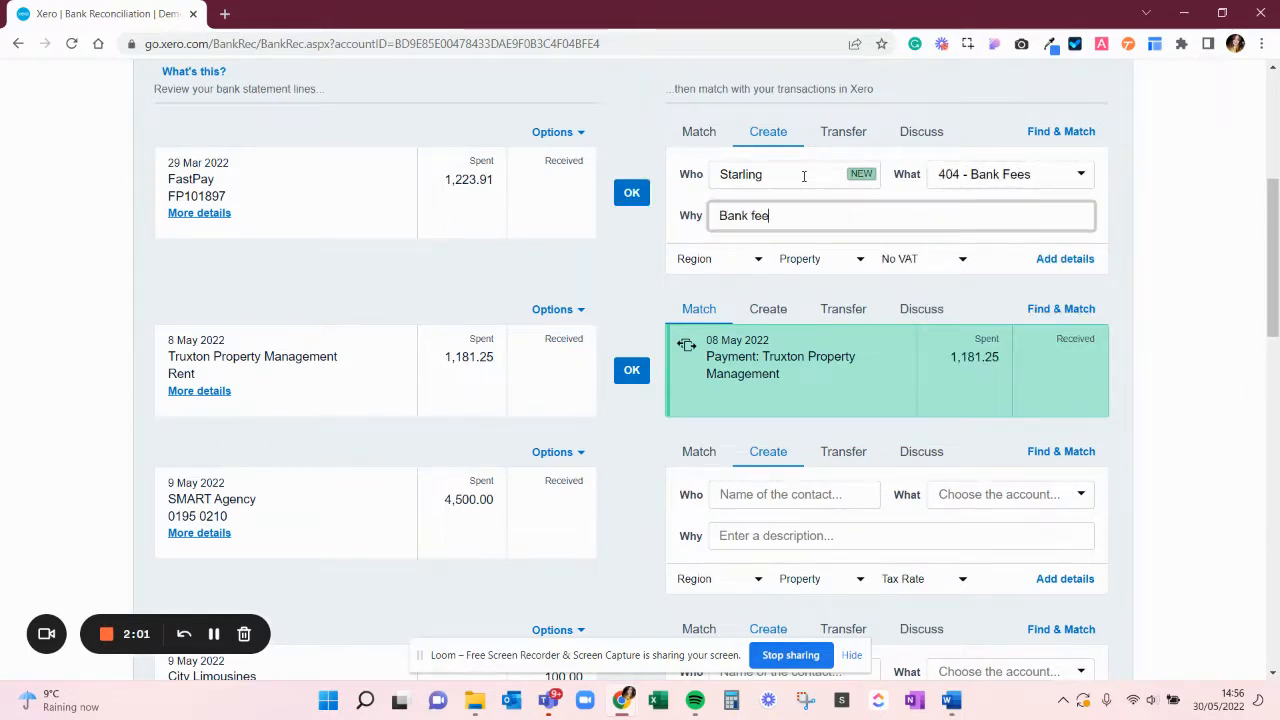
# Check the Property tracking options on the FastPay line without choosing one, and reconcile the line
pyautogui.click(838, 259)
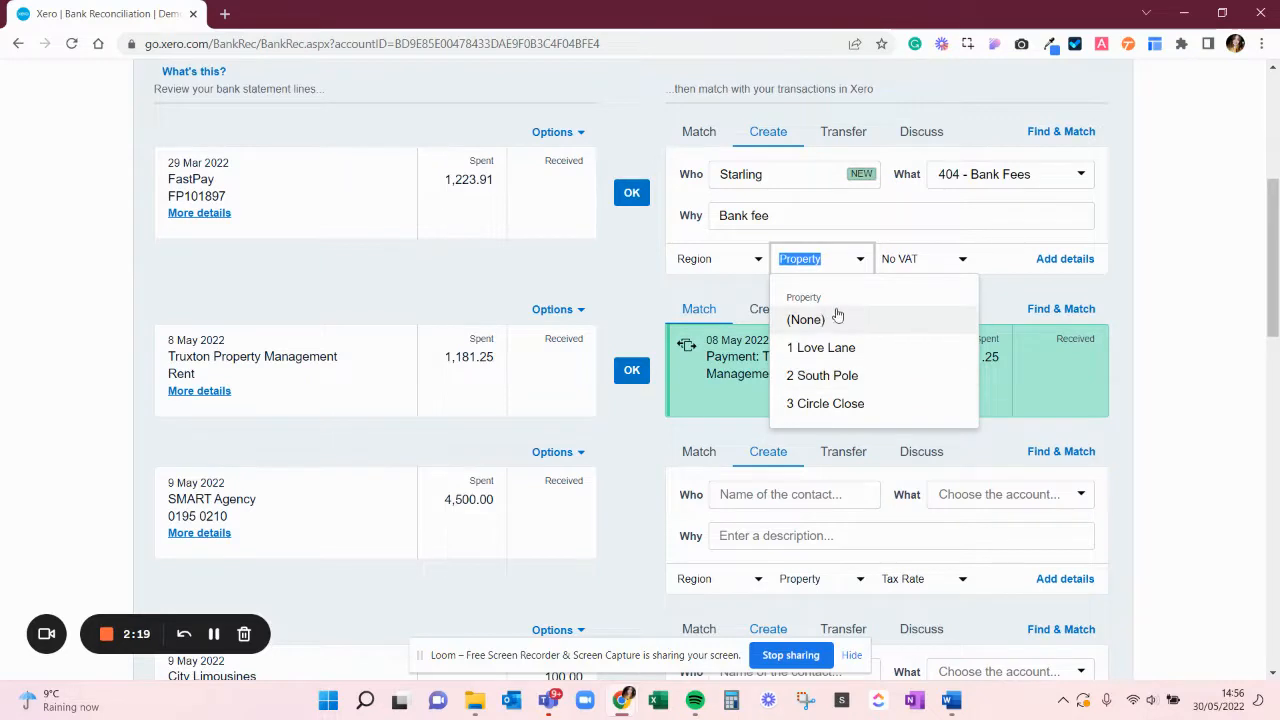
pyautogui.click(1213, 238)
pyautogui.click(631, 192)
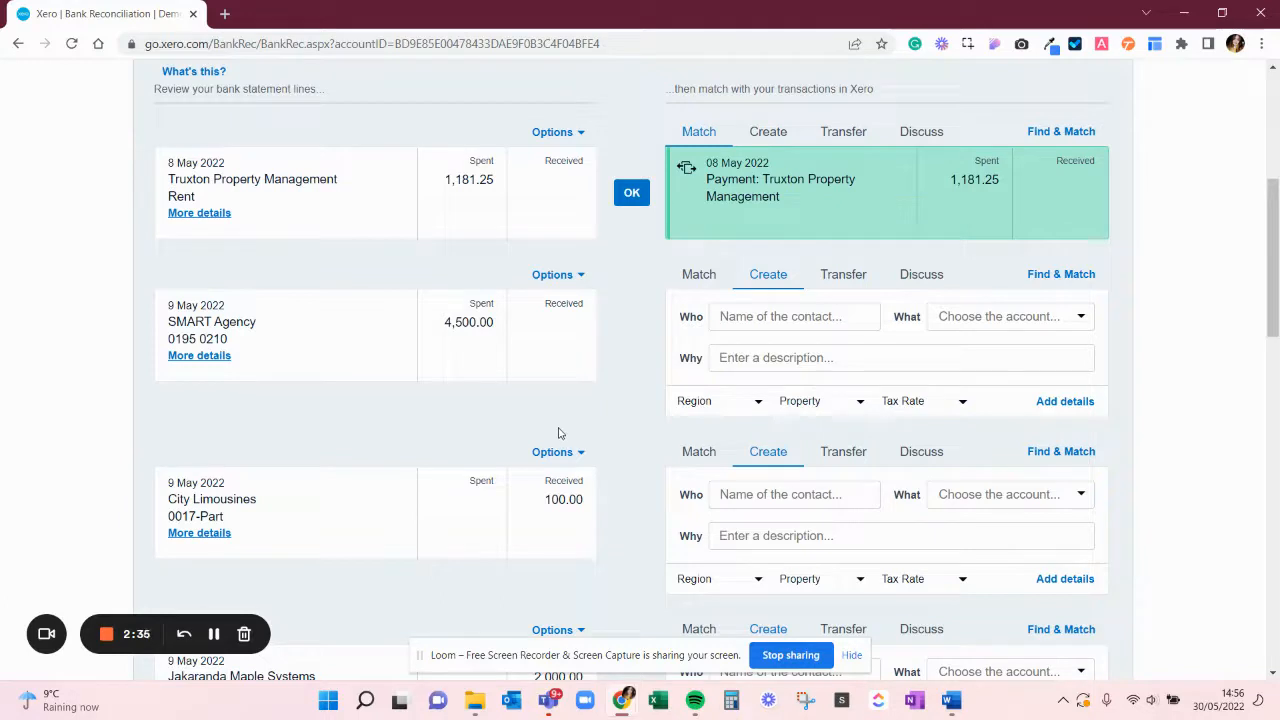
# Start a bank rule from the SMART Agency statement line and remove its Description condition
pyautogui.click(553, 285)
pyautogui.click(555, 310)
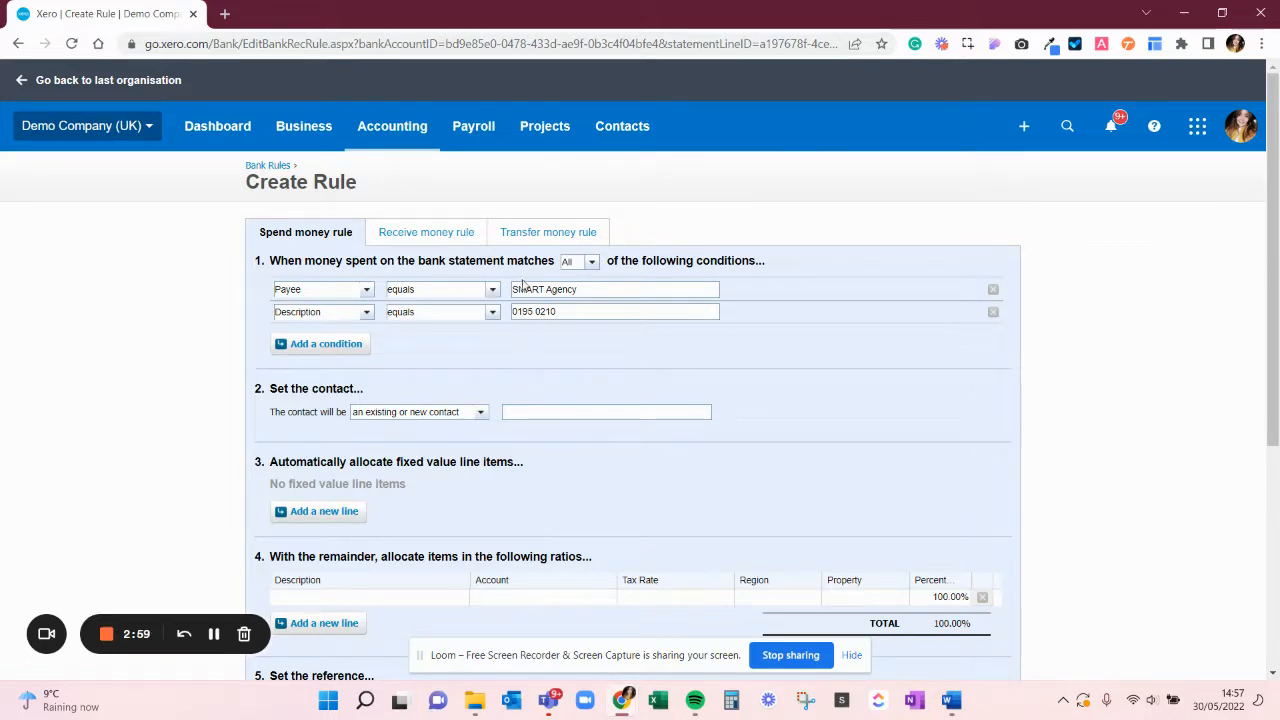
pyautogui.click(993, 312)
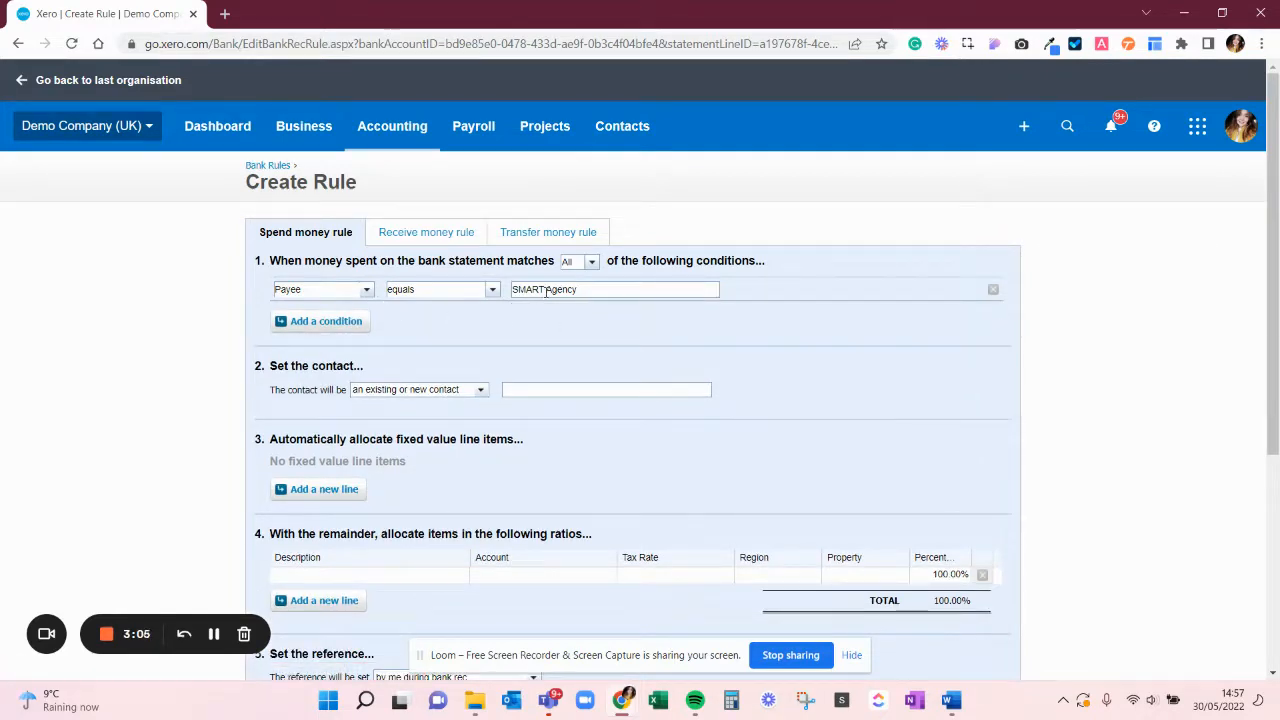
# Set the rule's contact to Starling
pyautogui.click(525, 390)
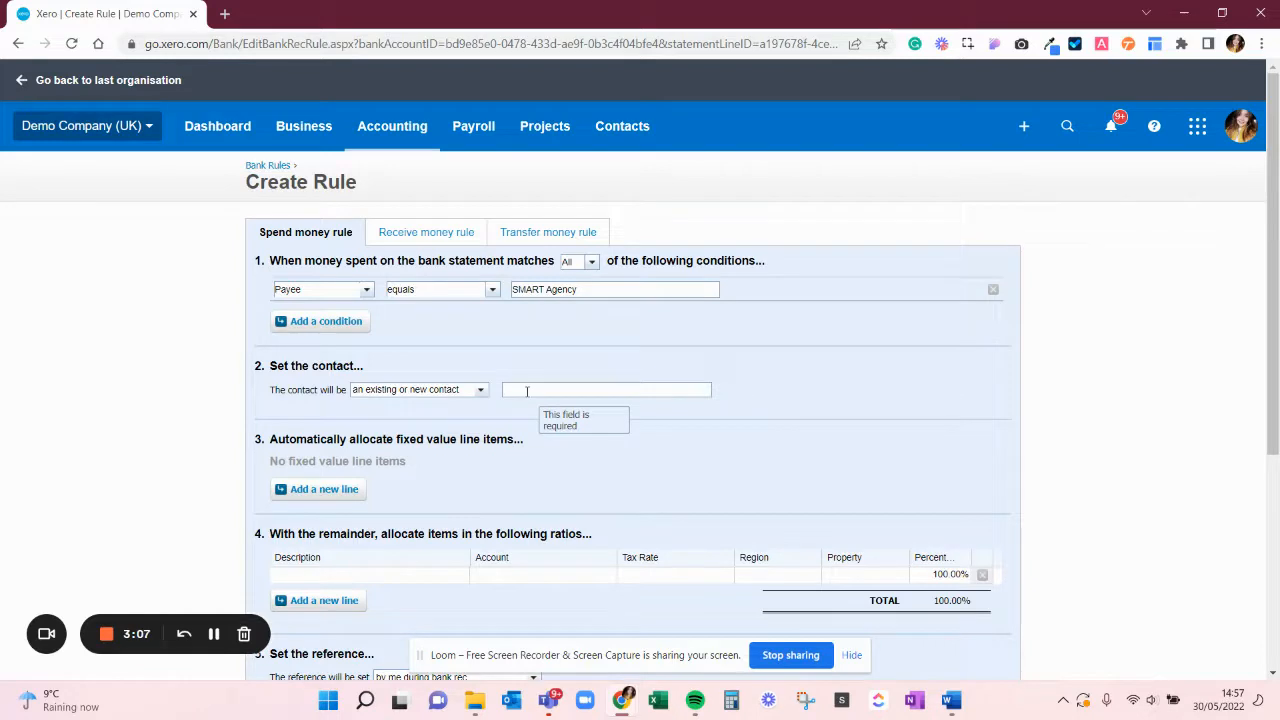
pyautogui.write('Starling')
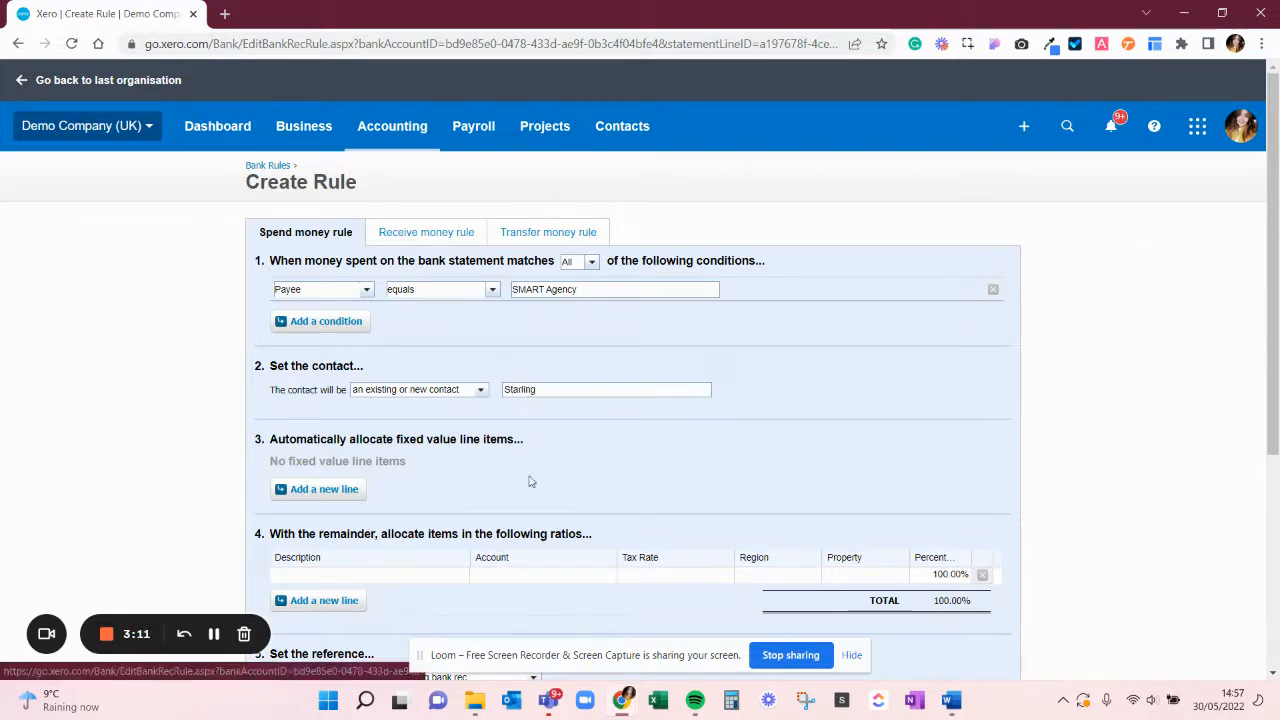
# Fill in the rule's remainder allocation line with description "Bank fees", account 404 - Bank Fees and tax rate No VAT
pyautogui.click(450, 574)
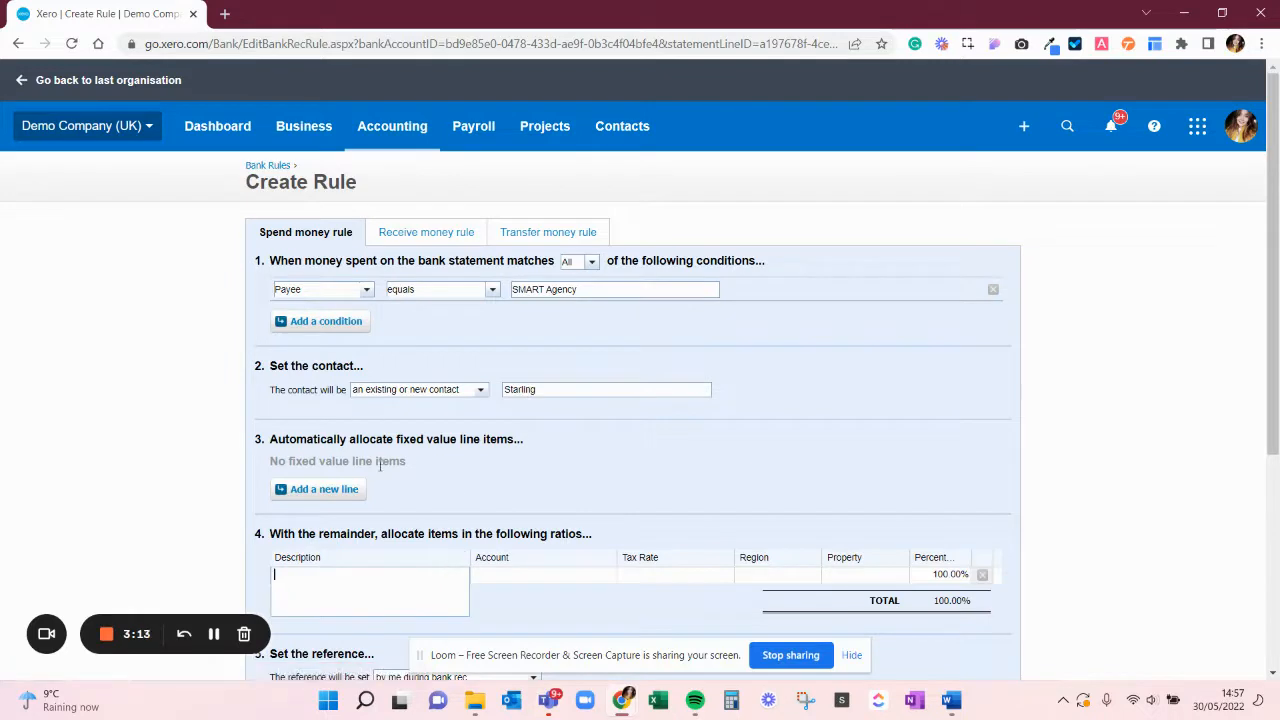
pyautogui.scroll(-2, 316, 435)
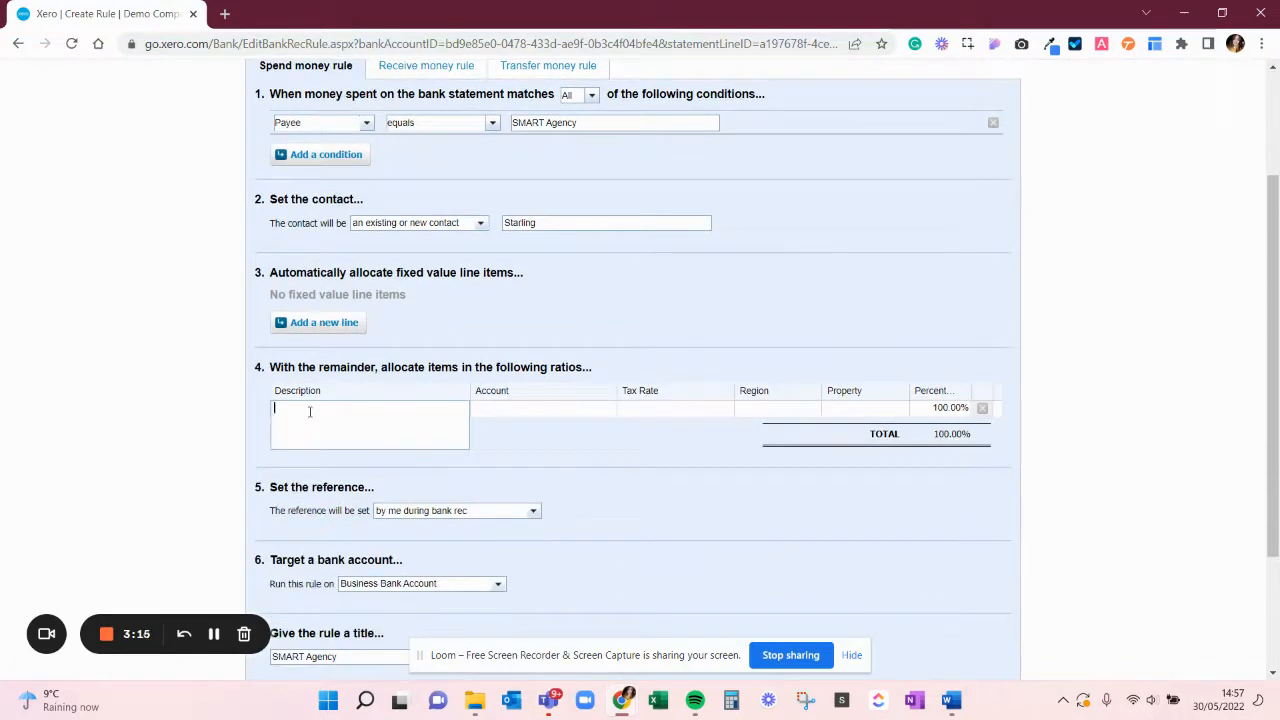
pyautogui.write('Bank fees')
pyautogui.press('Tab')
pyautogui.write('bank')
pyautogui.press('Tab')
pyautogui.press('Tab')
pyautogui.press('Tab')
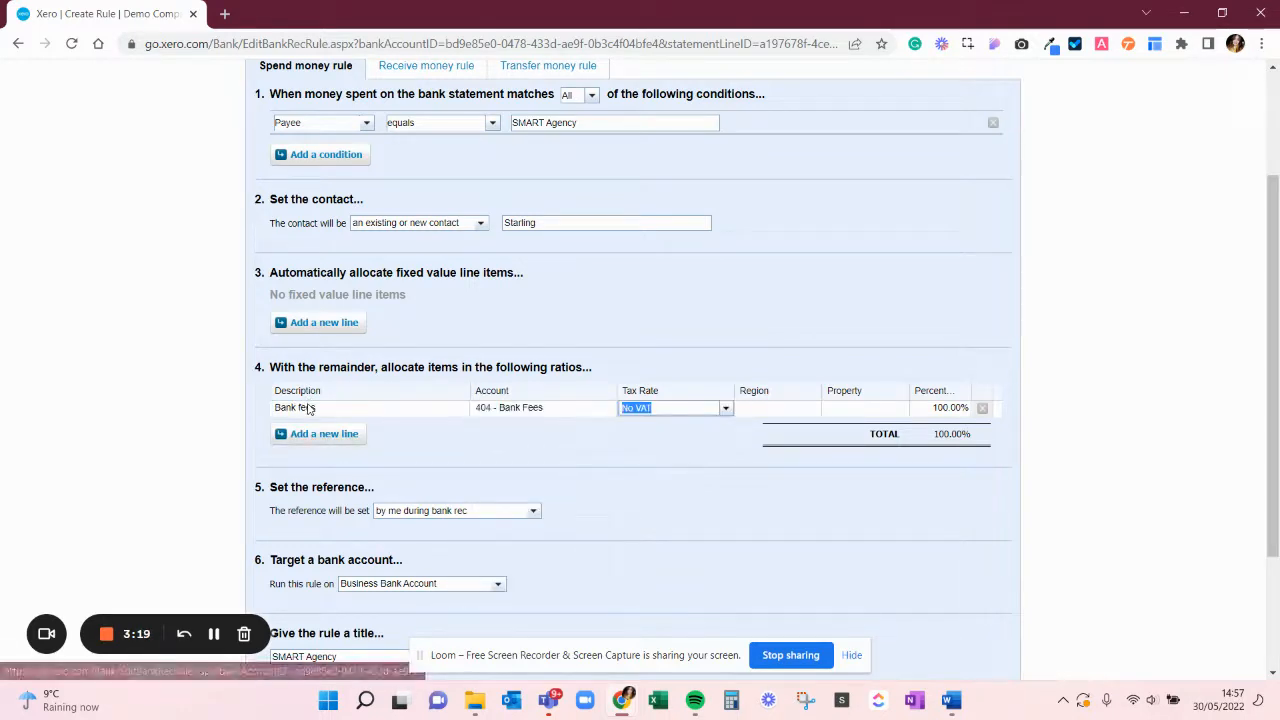
pyautogui.write('g')
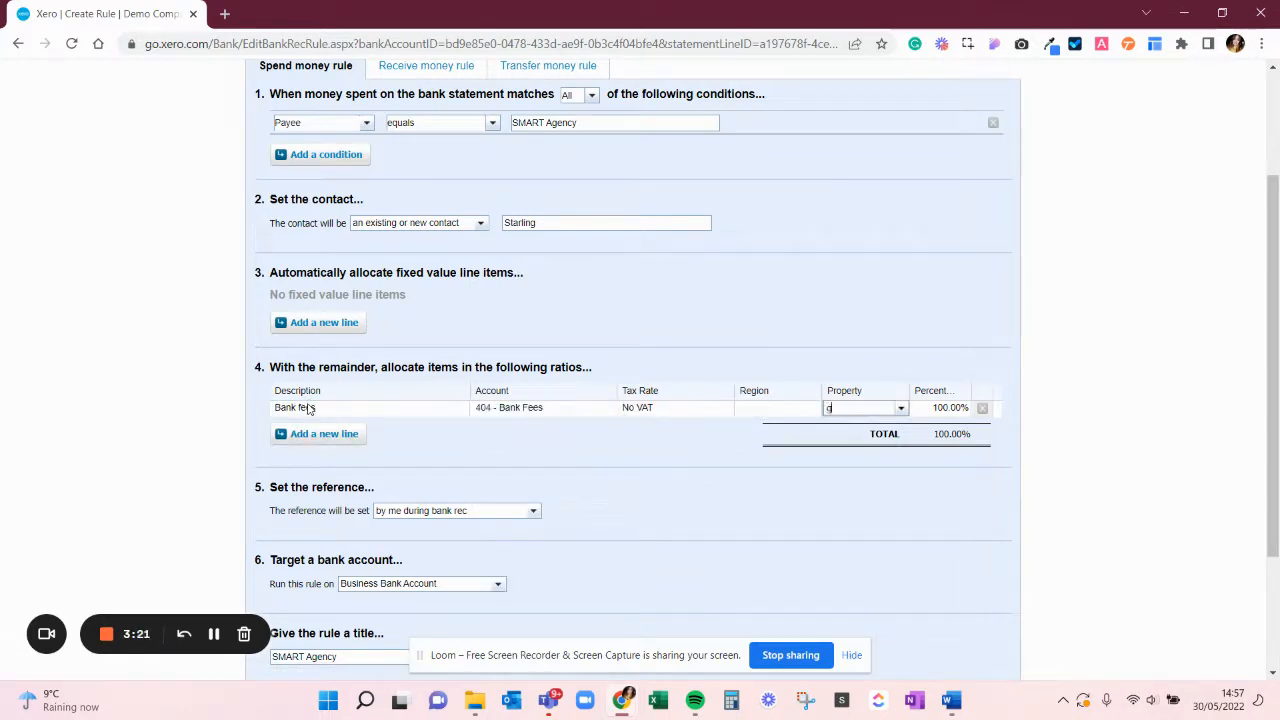
pyautogui.press('BackSpace')
pyautogui.press('BackSpace')
pyautogui.press('BackSpace')
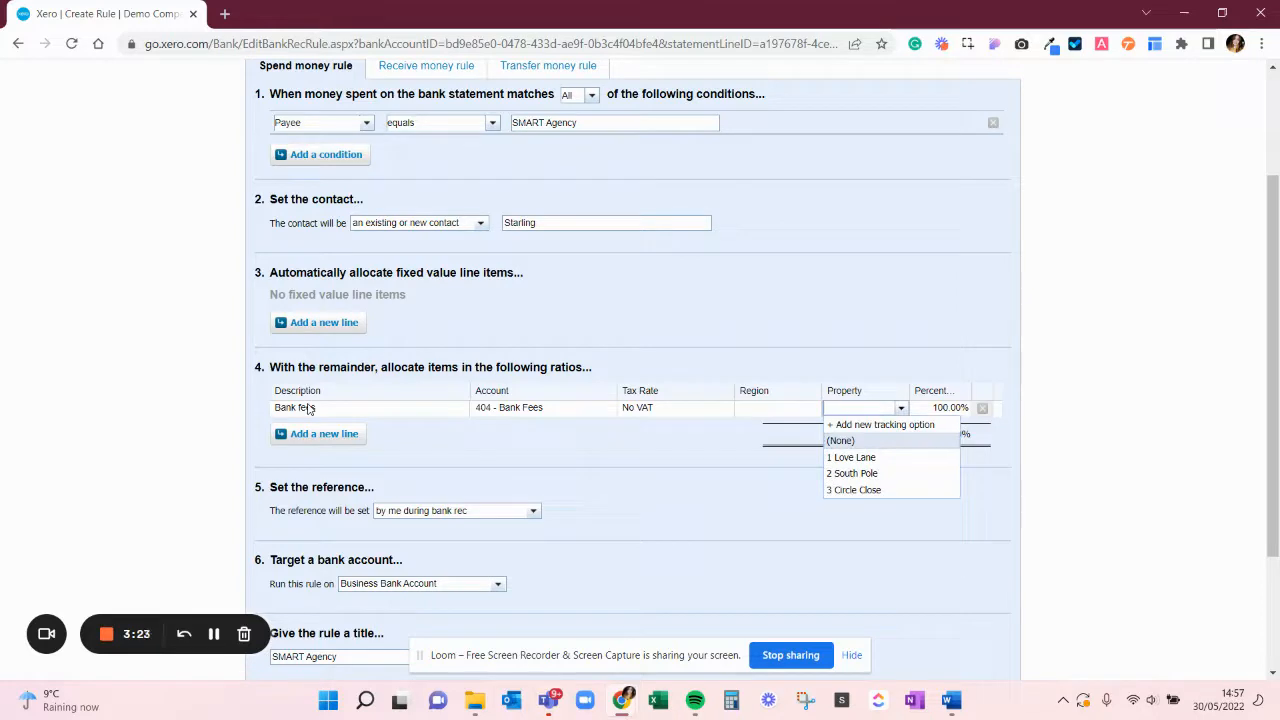